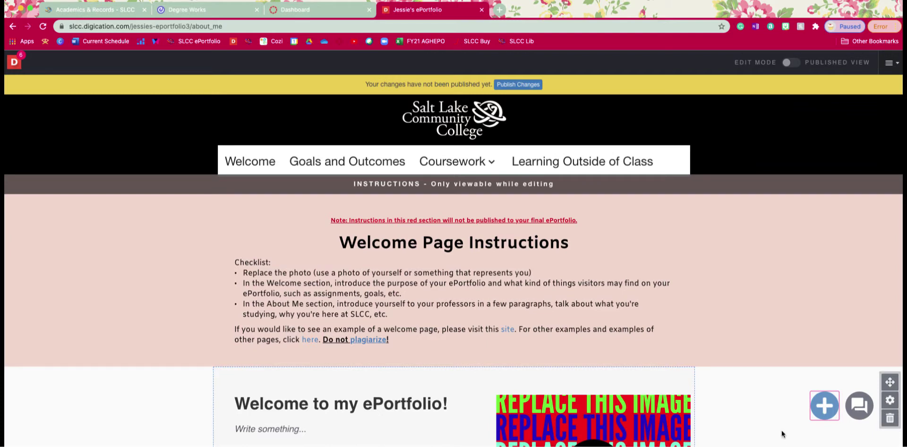
Step: Read through the Welcome Page Instructions checklist and look over the welcome text, image and About Me placeholders
scroll(771, 286, "down", 3)
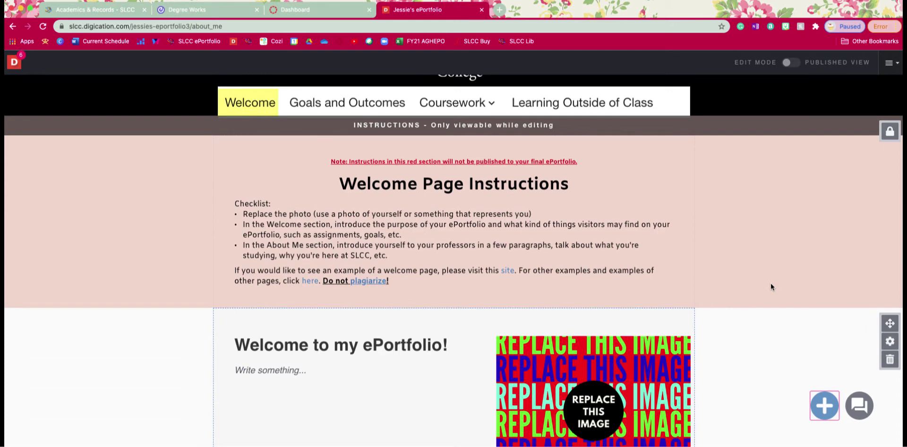
scroll(771, 287, "down", 2)
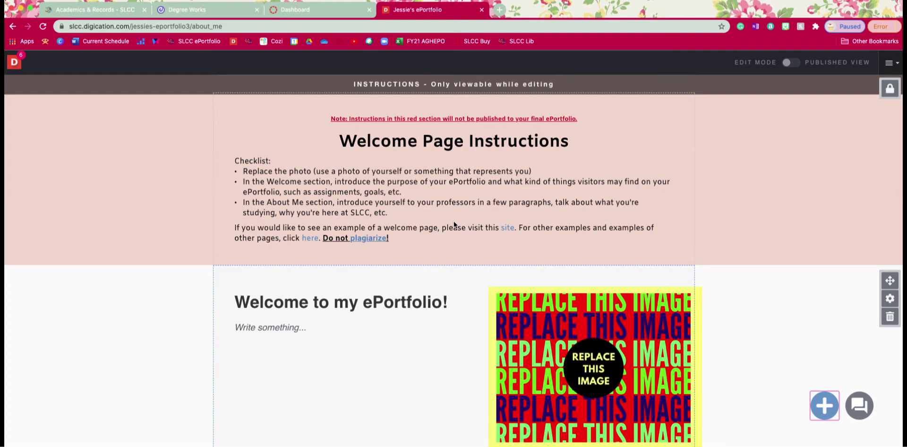
mouse_move(540, 335)
mouse_move(305, 350)
scroll(305, 350, "down", 3)
mouse_move(375, 341)
scroll(794, 278, "up", 3)
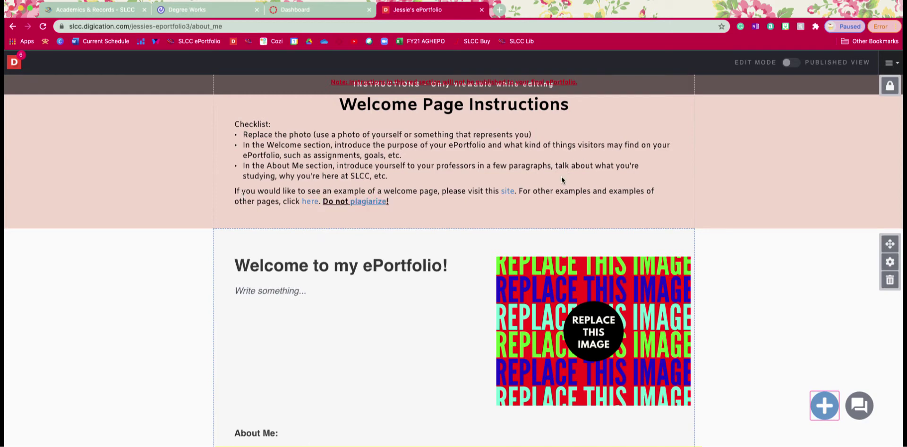
Step: Open the example welcome page linked in the instructions, review its welcome text, photos and About Me section, and close it
left_click(507, 192)
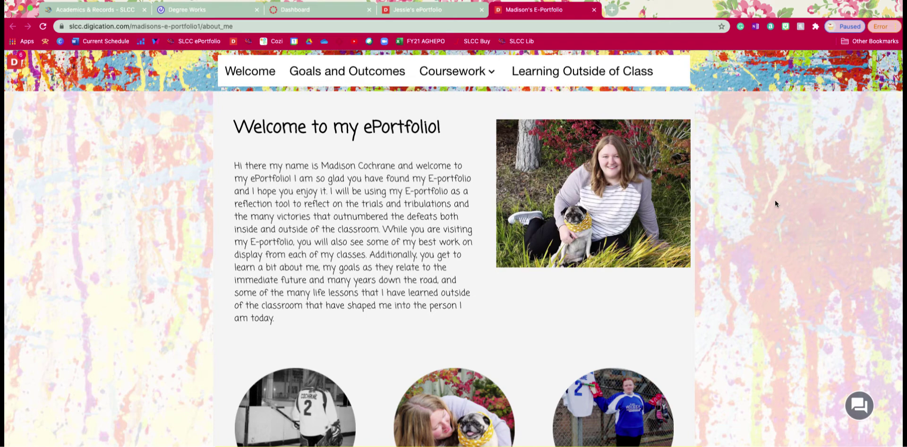
scroll(775, 203, "down", 2)
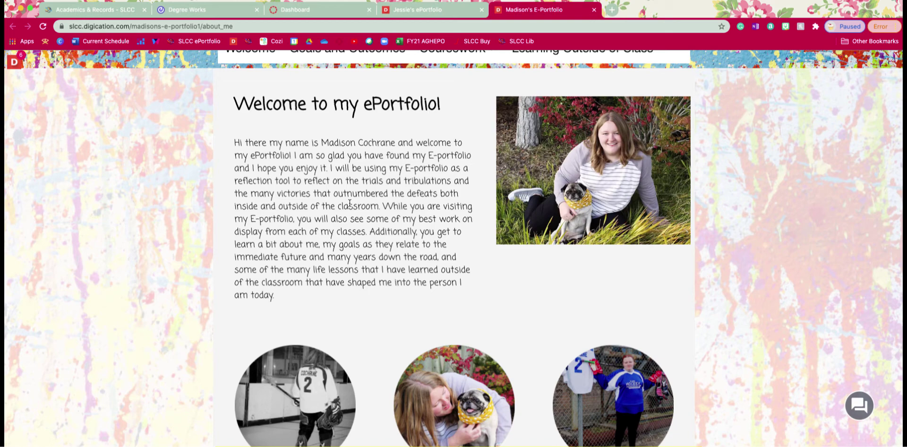
scroll(349, 203, "down", 1)
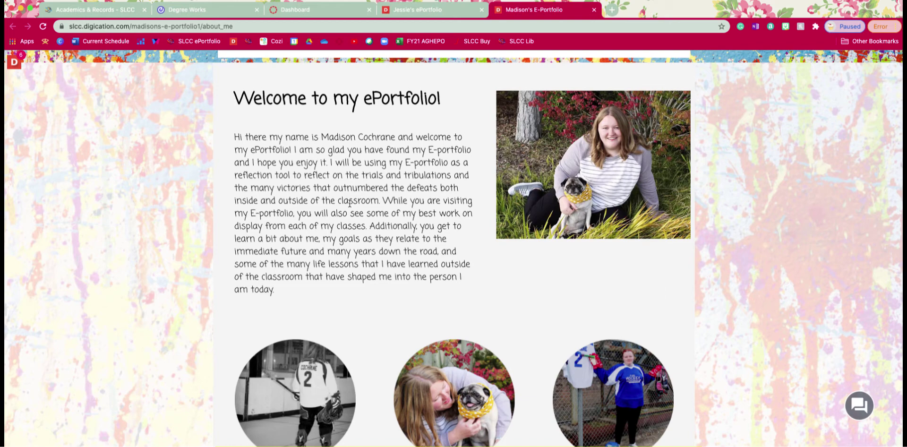
scroll(349, 203, "down", 1)
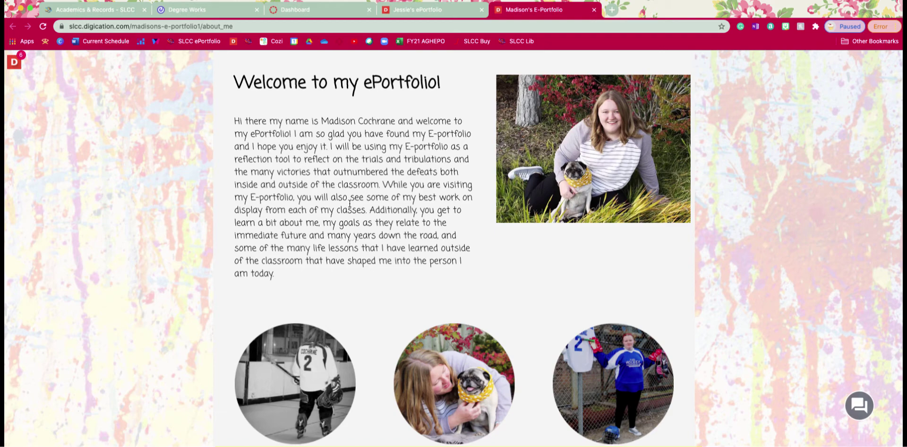
scroll(350, 203, "down", 6)
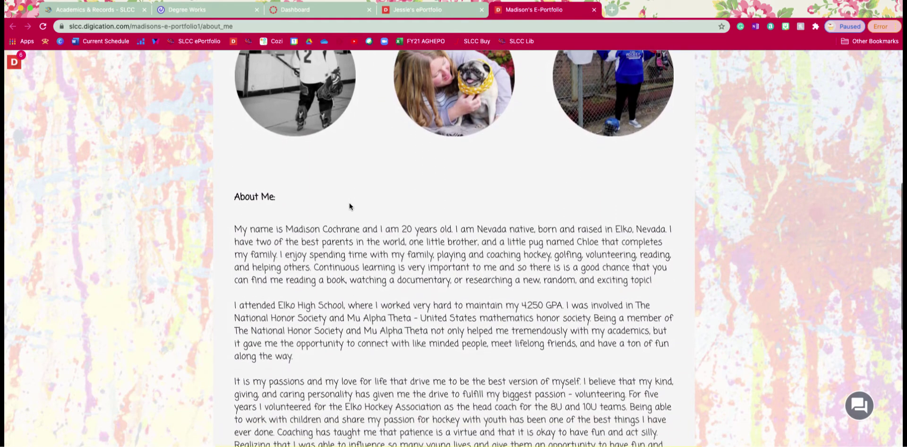
scroll(349, 206, "down", 4)
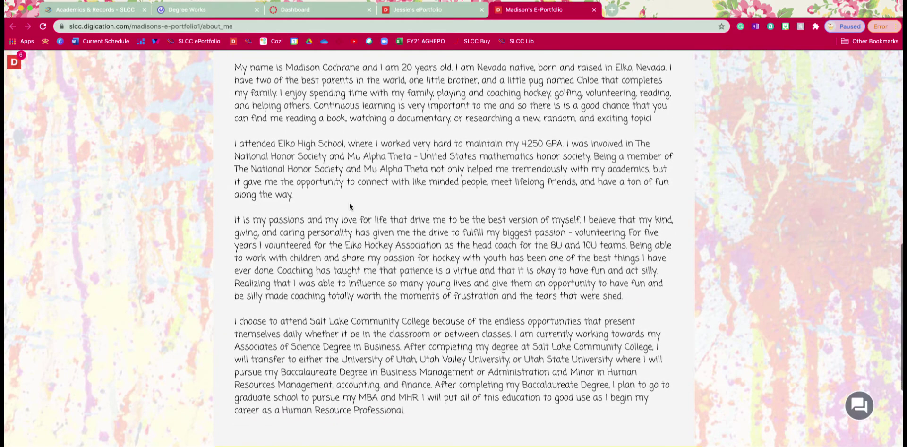
scroll(349, 206, "down", 2)
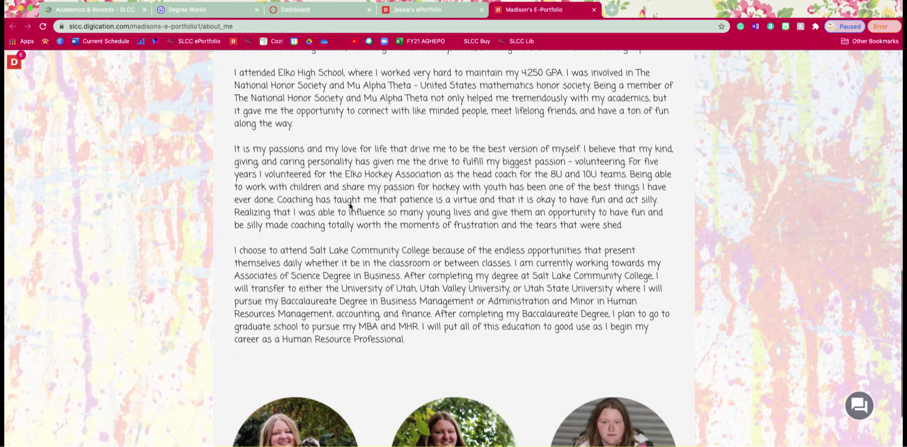
scroll(350, 203, "down", 2)
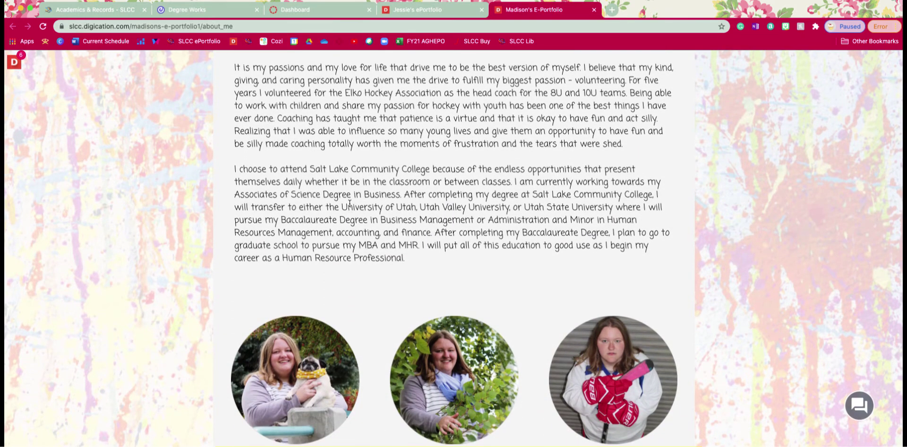
scroll(350, 203, "up", 5)
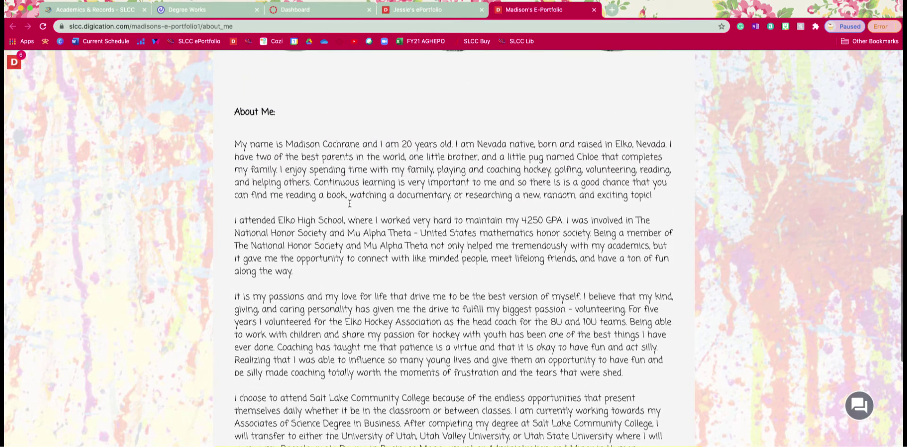
scroll(350, 204, "up", 3)
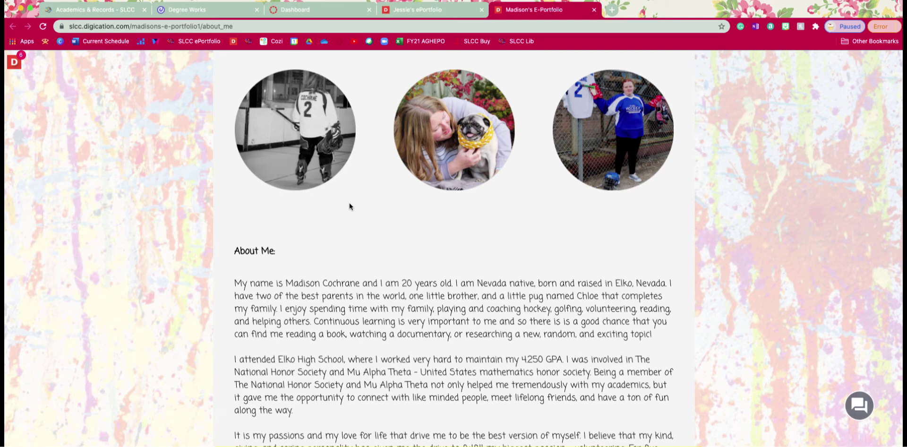
scroll(633, 156, "up", 4)
scroll(633, 157, "up", 2)
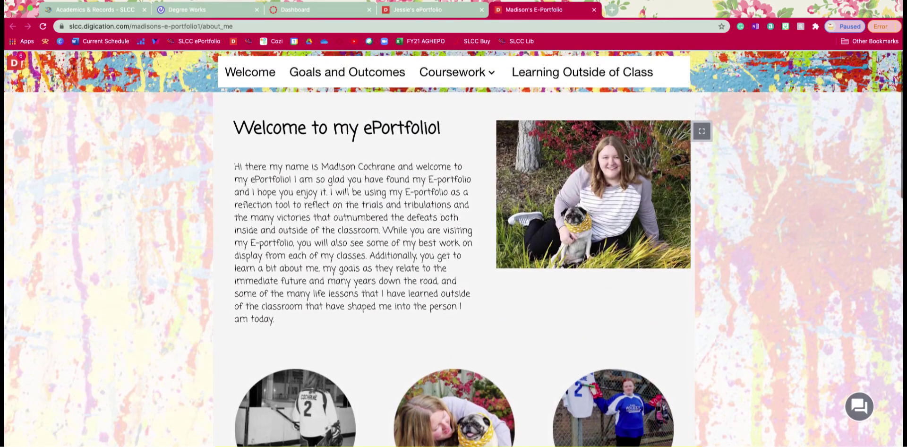
left_click(595, 10)
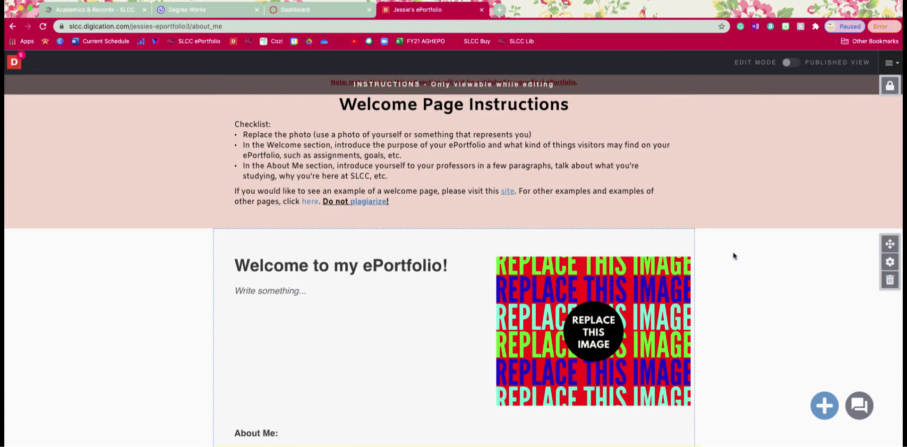
Step: Replace the placeholder image with the break-time…889096.jpg photo from the Desktop folder and extend the image slightly upward
scroll(733, 255, "down", 2)
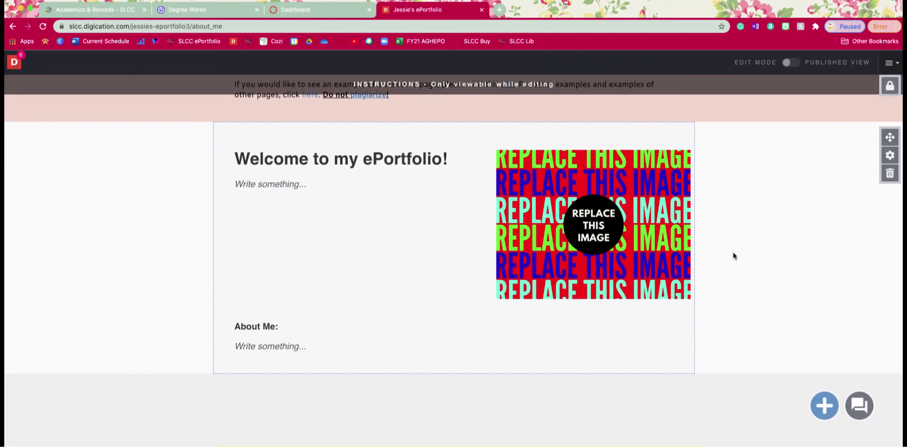
left_click(611, 197)
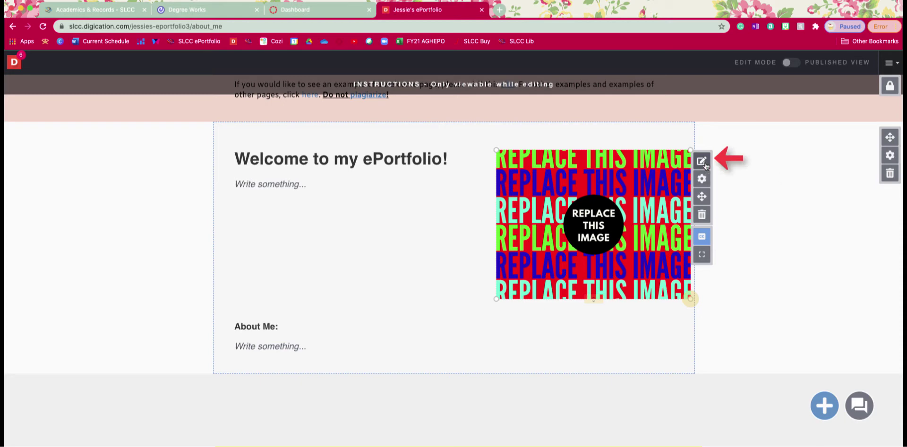
left_click(704, 163)
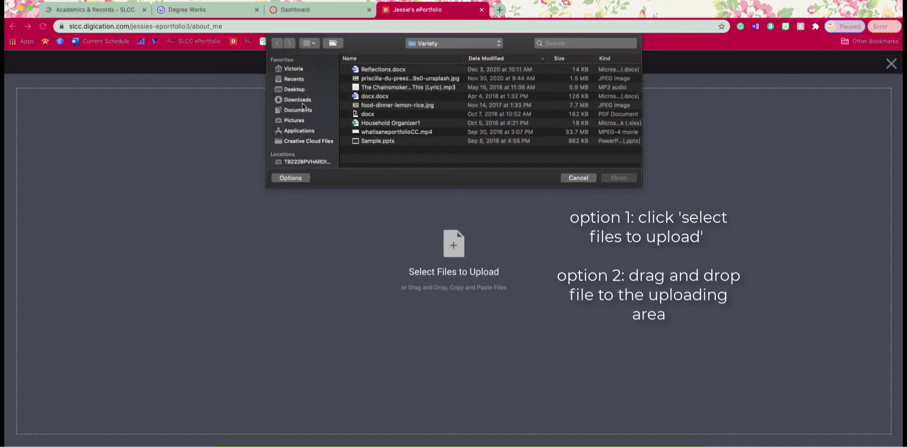
left_click(298, 89)
scroll(410, 113, "down", 20)
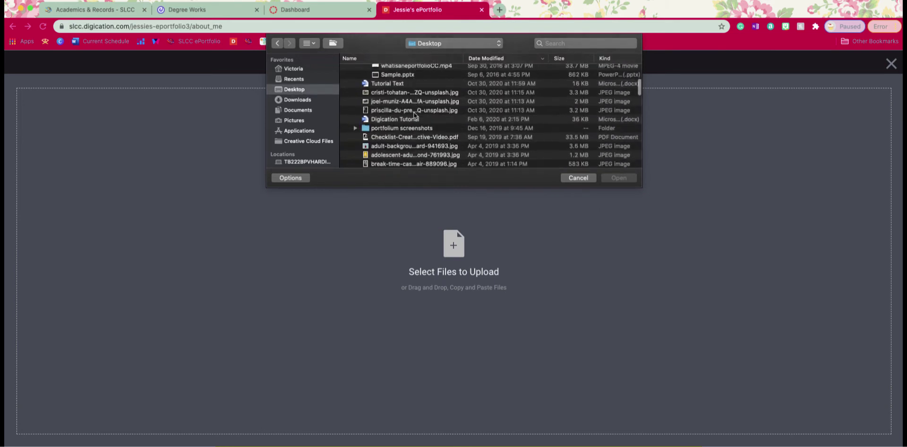
scroll(409, 116, "down", 5)
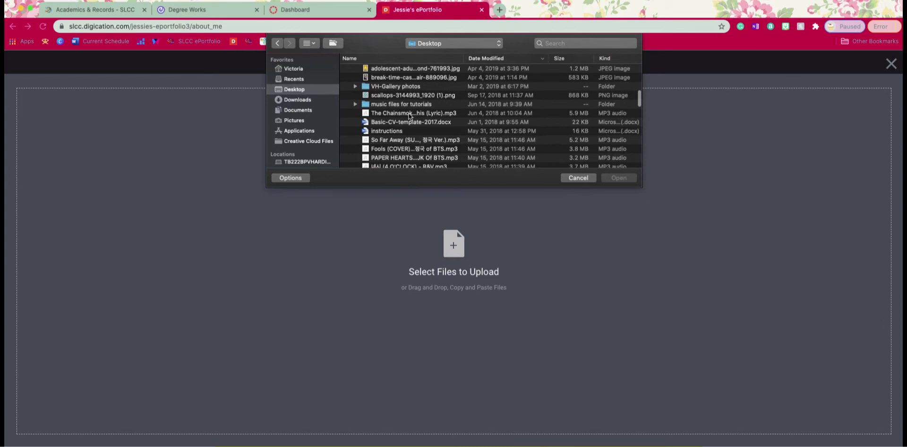
scroll(409, 117, "up", 2)
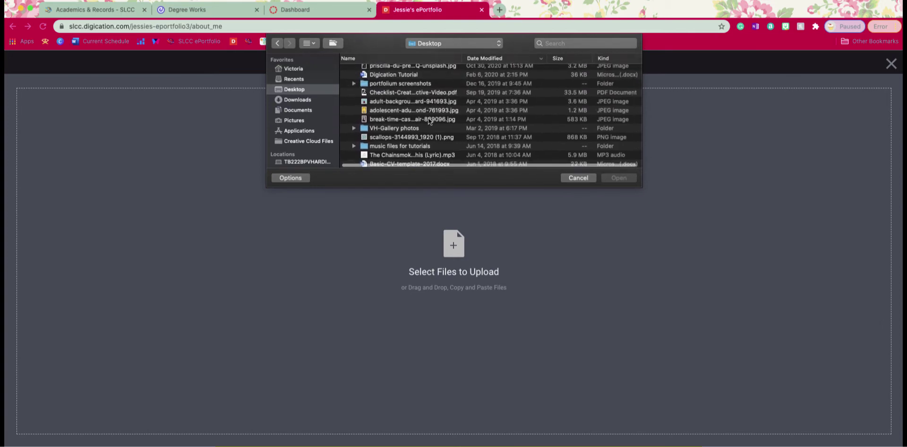
left_click(428, 120)
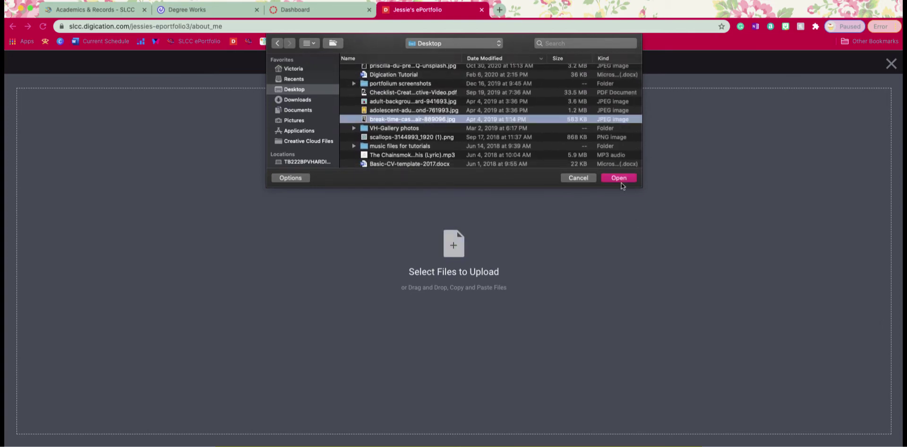
double_click(430, 121)
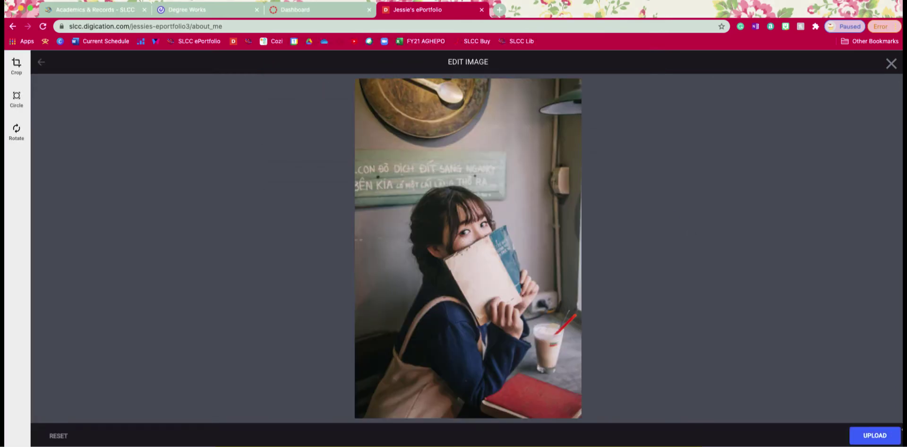
left_click(875, 435)
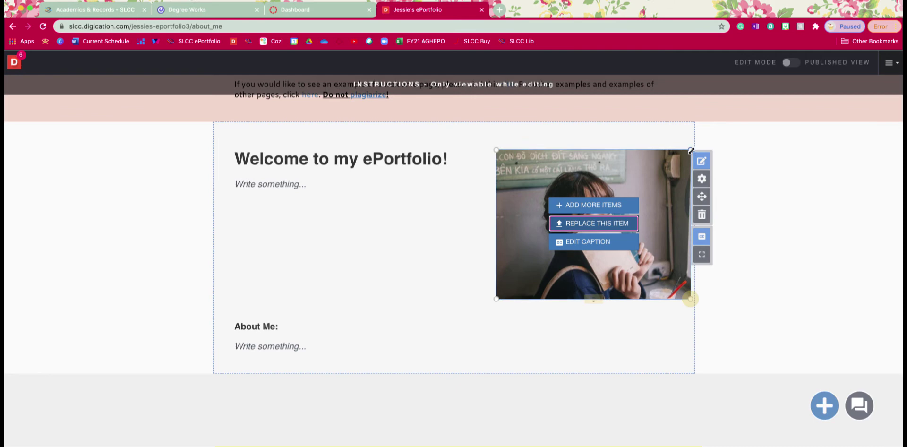
left_click_drag(691, 150, 686, 131)
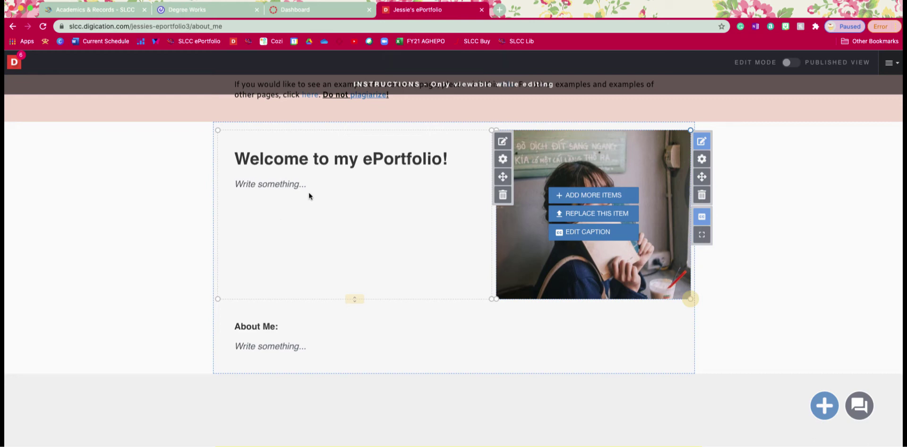
Step: Open the text block under the "Welcome to my ePortfolio!" heading for editing
scroll(307, 191, "up", 3)
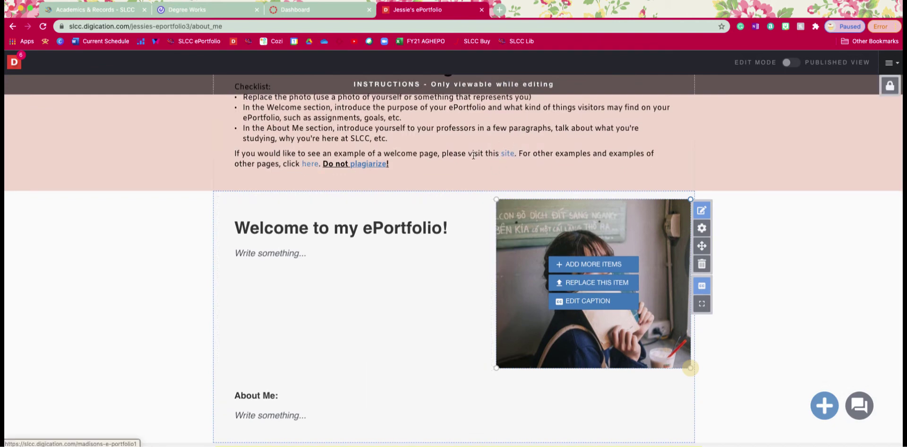
scroll(472, 155, "up", 1)
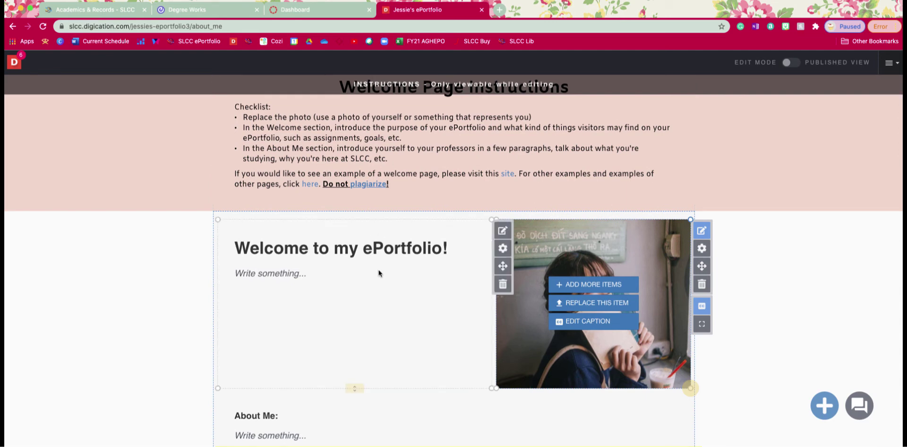
scroll(378, 270, "down", 3)
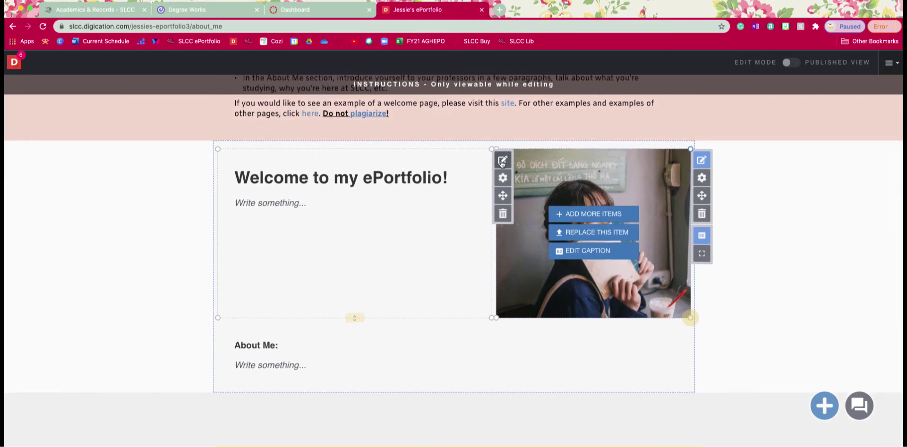
left_click(268, 213)
left_click(272, 205)
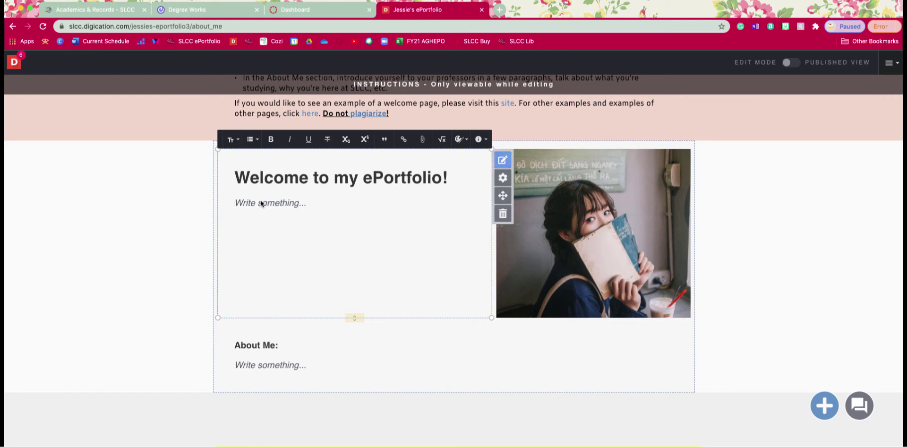
right_click(255, 203)
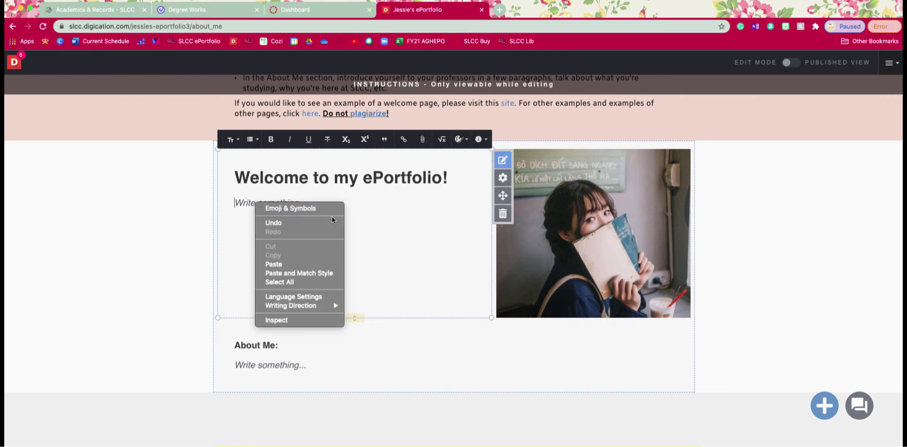
left_click(400, 204)
type("dfgdrg")
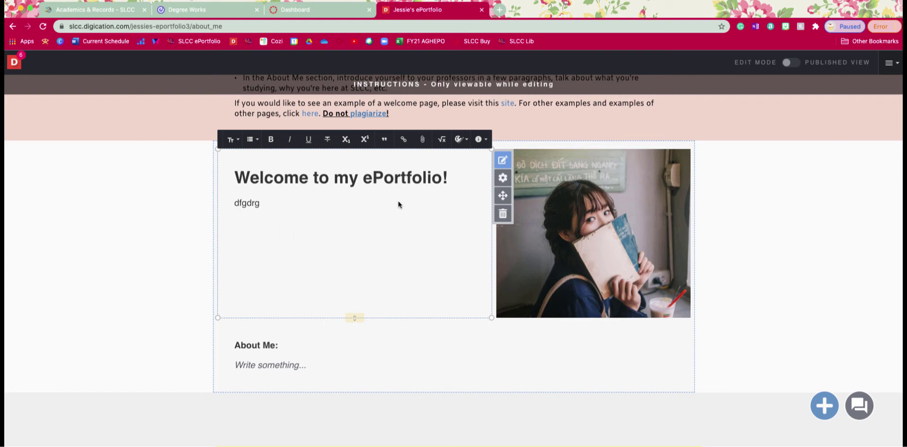
key("BackSpace")
key("BackSpace")
key("BackSpace")
key("BackSpace")
key("BackSpace")
key("BackSpace")
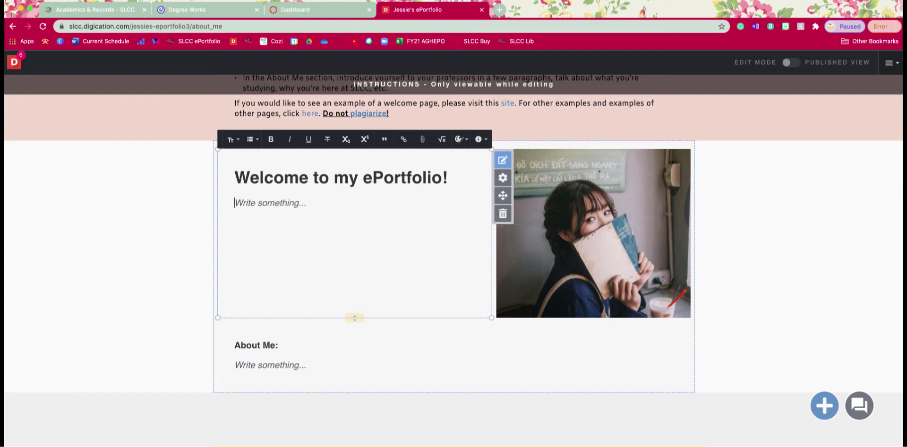
Step: Paste the introduction beginning "Thanks for visiting my ePortfolio." under the welcome heading, check its full length, and finish editing the block
right_click(269, 199)
left_click(308, 260)
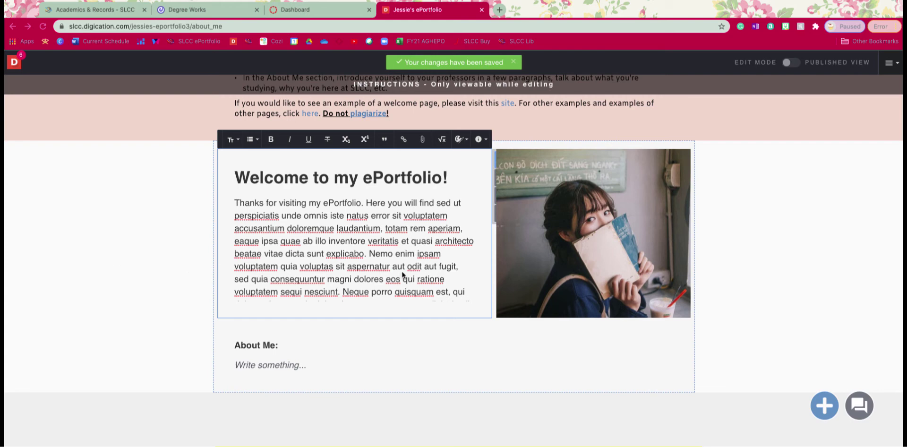
scroll(403, 274, "down", 2)
scroll(403, 274, "up", 3)
scroll(403, 274, "down", 1)
scroll(403, 275, "up", 1)
scroll(403, 275, "down", 2)
scroll(403, 275, "up", 2)
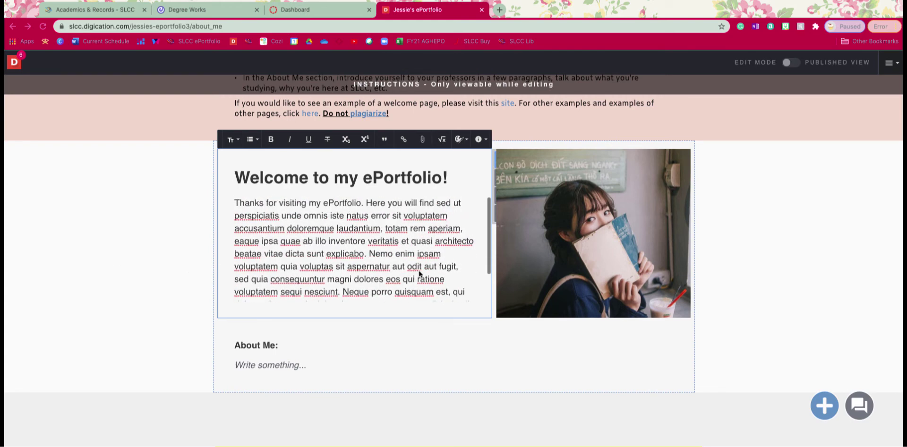
left_click(781, 223)
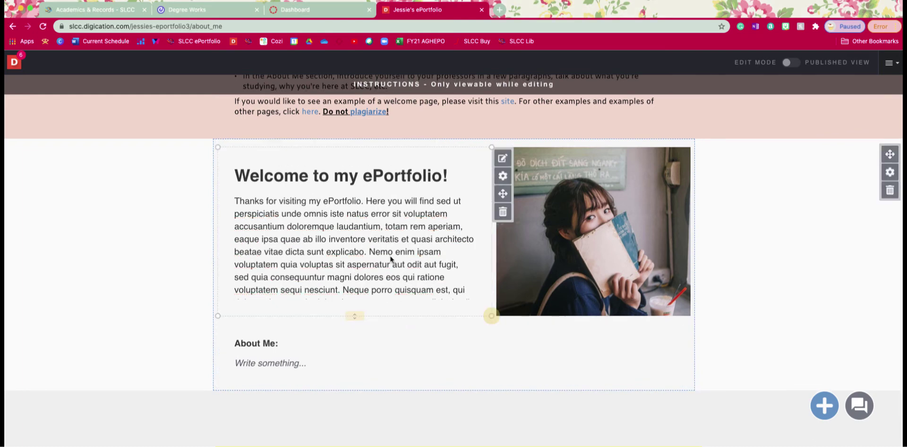
Step: Auto-resize the "Welcome to my ePortfolio!" text block to fit its full introduction text
scroll(427, 277, "down", 1)
scroll(426, 277, "up", 1)
scroll(416, 255, "down", 1)
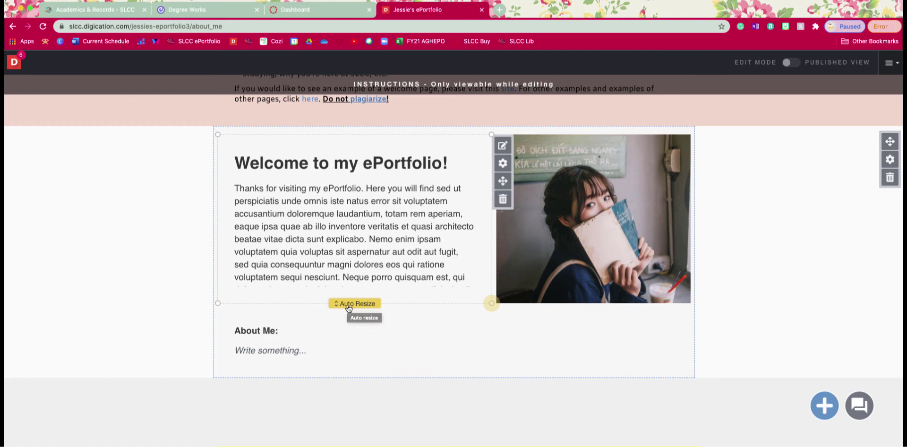
left_click(348, 307)
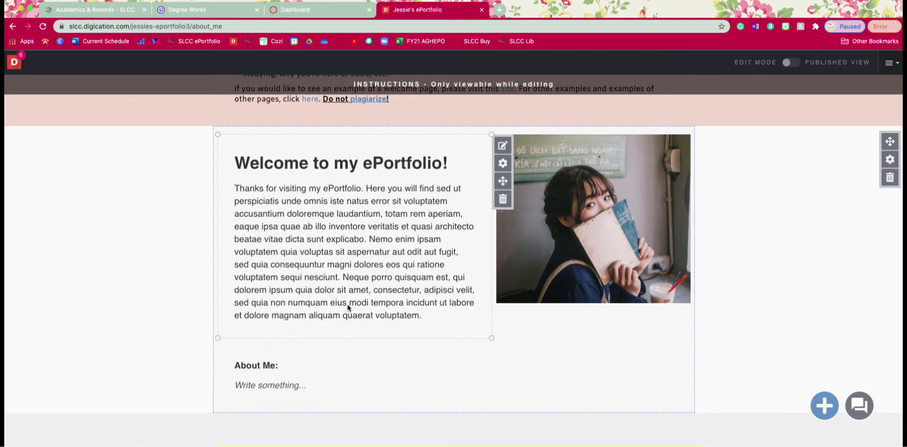
left_click(611, 310)
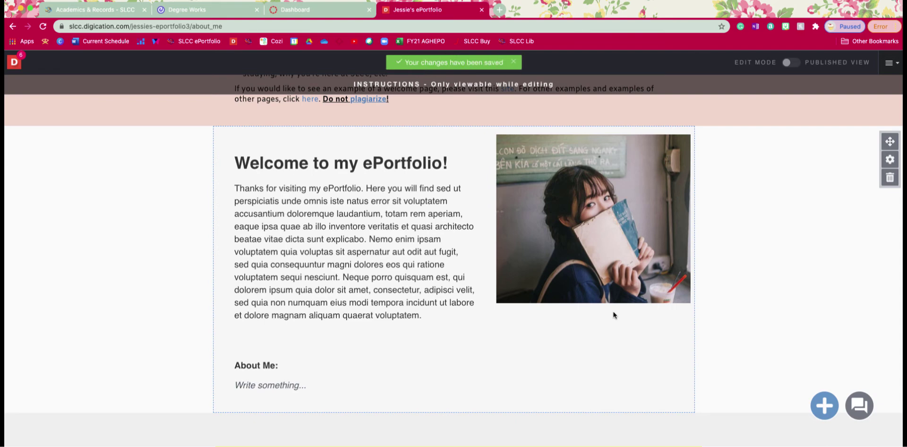
Step: Auto-resize the photo to its full height and shorten it from below to end slightly lower than the welcome text
left_click(618, 301)
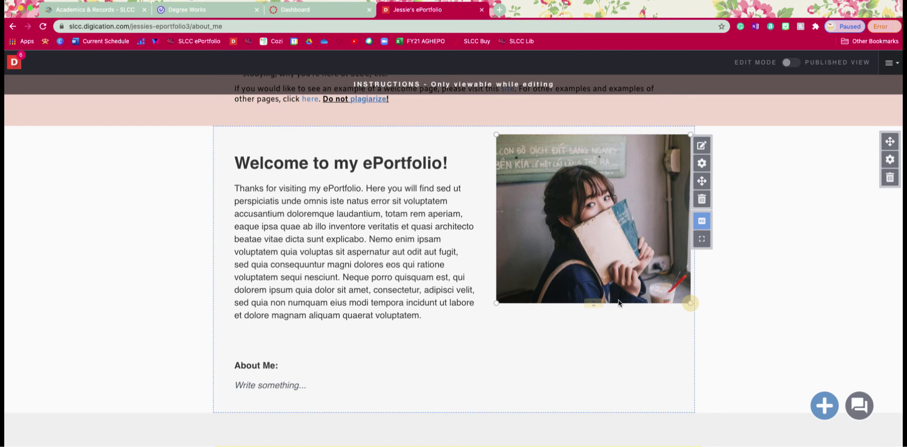
left_click(478, 326)
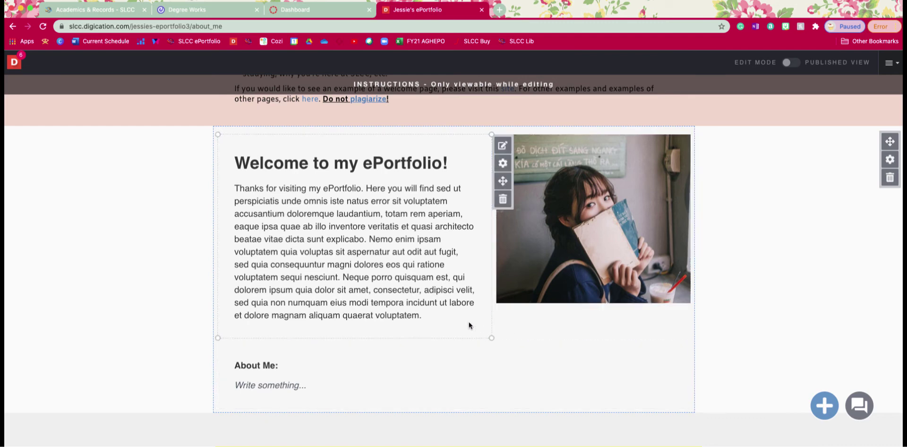
left_click(602, 271)
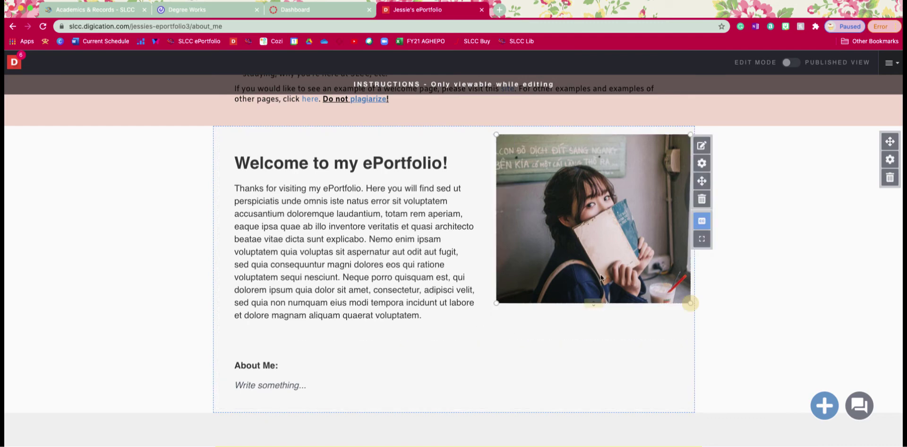
left_click(594, 304)
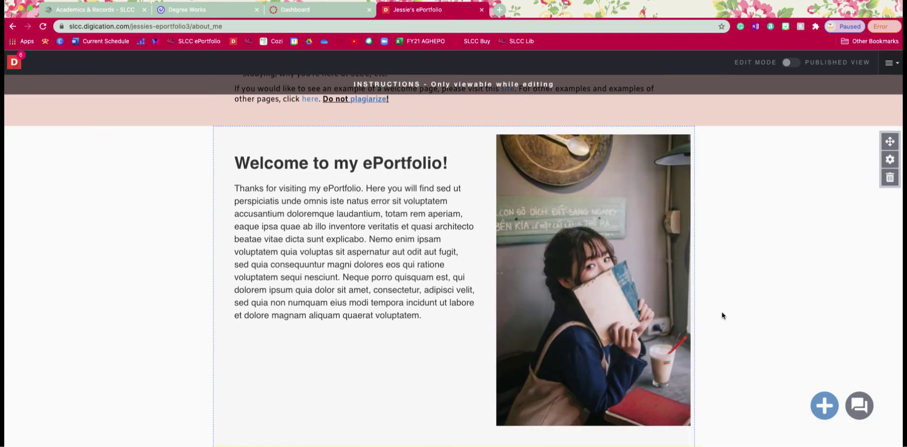
left_click(684, 309)
scroll(662, 305, "down", 3)
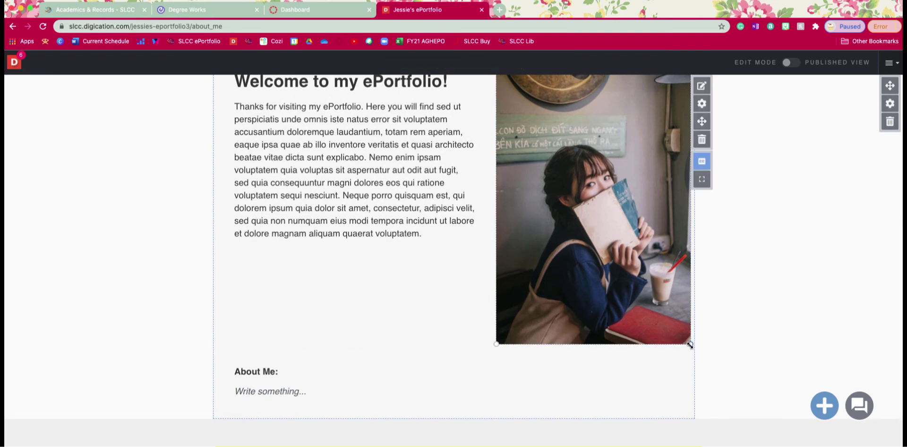
left_click_drag(690, 345, 682, 252)
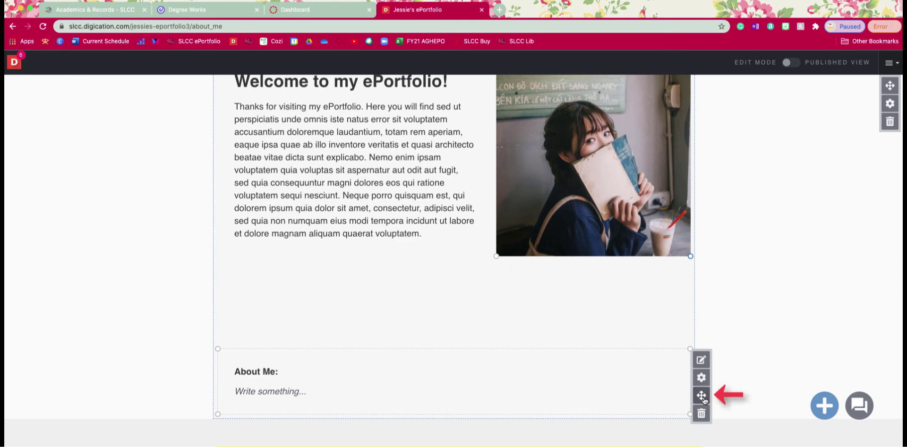
Step: Move the About Me block up directly beneath the photo and paste the text beginning "My story begins with" under its heading
left_click_drag(703, 399, 701, 305)
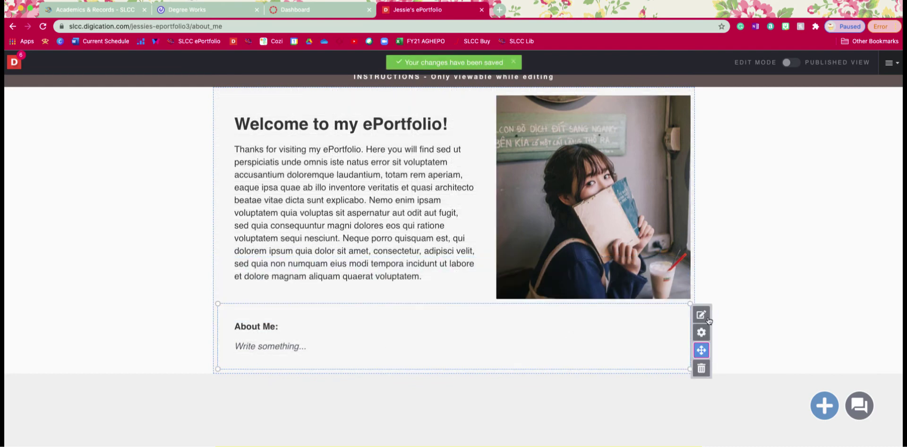
left_click(239, 348)
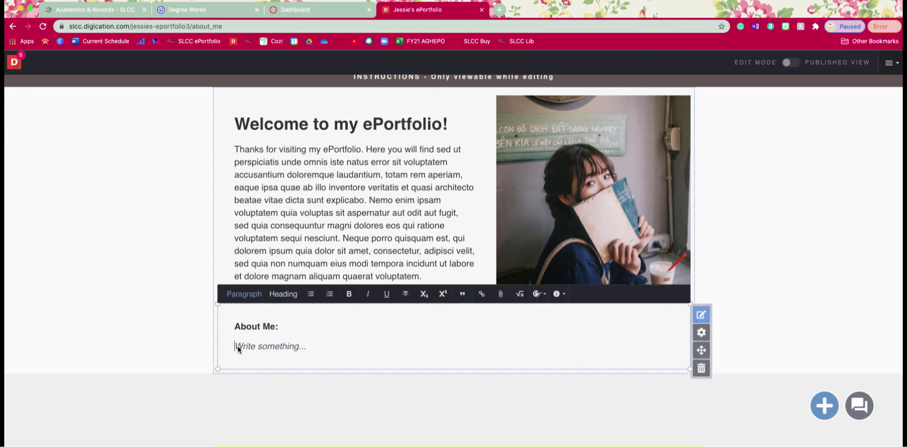
right_click(239, 347)
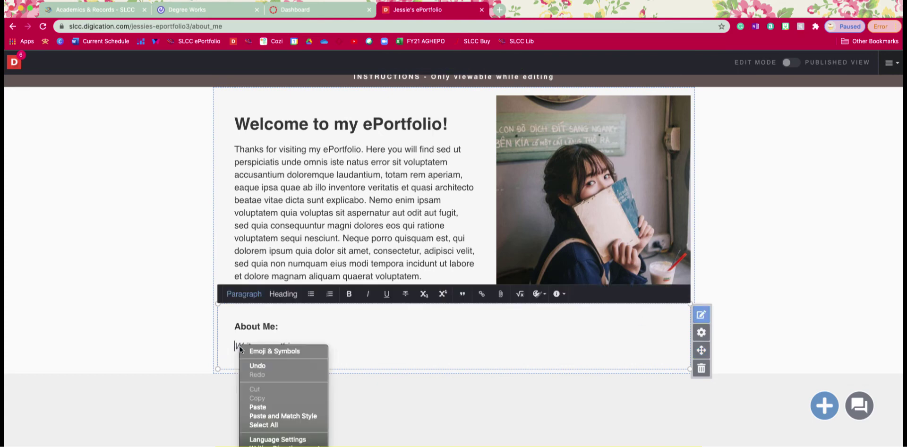
left_click(281, 407)
scroll(639, 372, "down", 4)
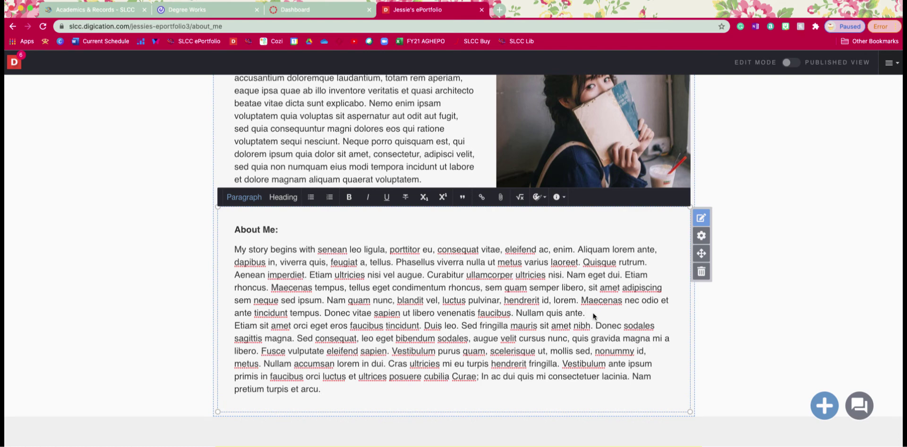
Step: Try a blank line between the two About Me paragraphs and a first-line indent, and remove both
key("Return")
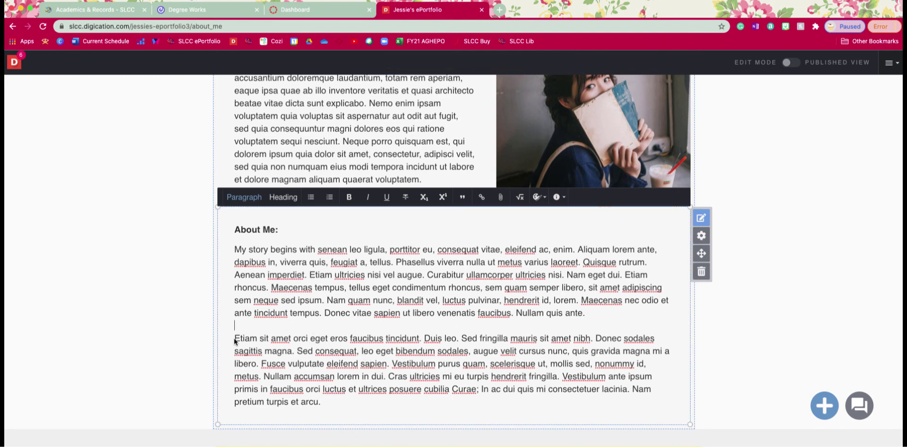
key("BackSpace")
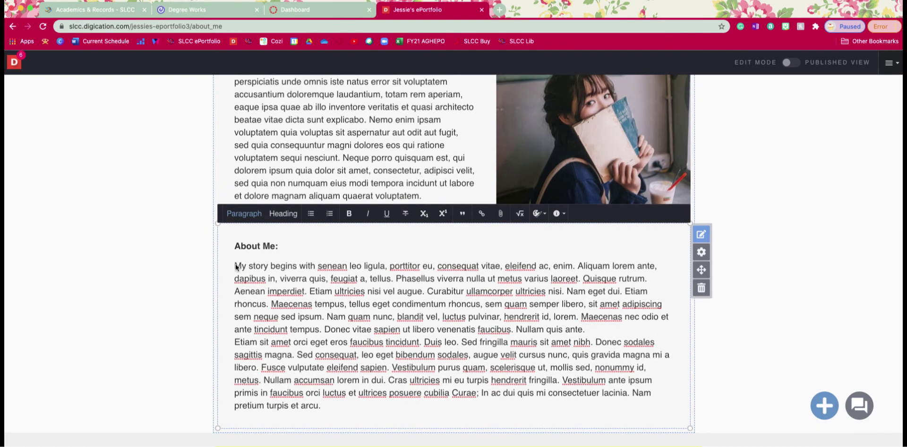
left_click(235, 266)
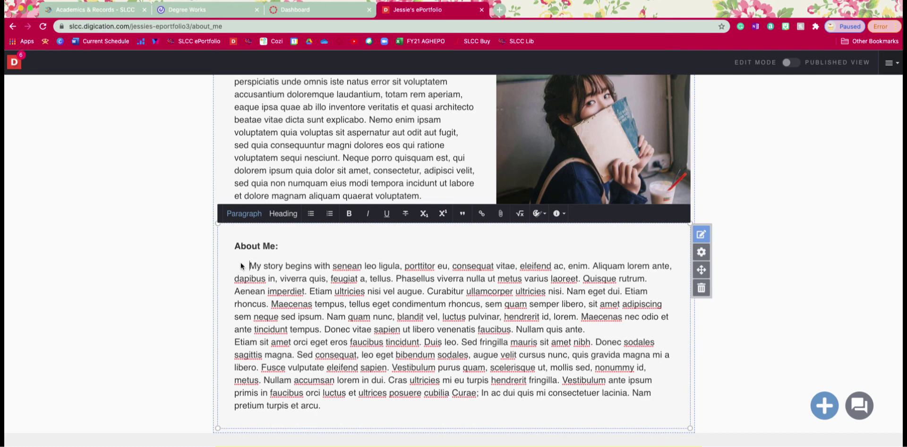
left_click_drag(244, 265, 232, 265)
key("BackSpace")
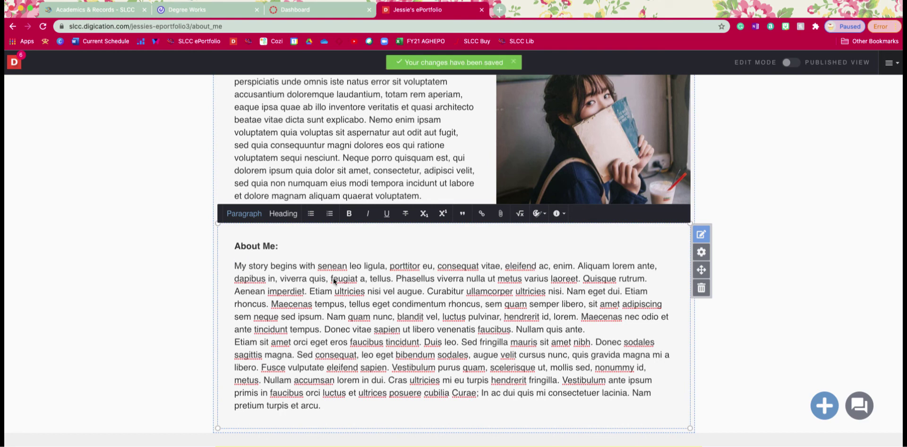
Step: Insert a blank line after the first About Me paragraph, which ends with "Nullam quis ante.", and finish editing the block
left_click(601, 333)
key("Return")
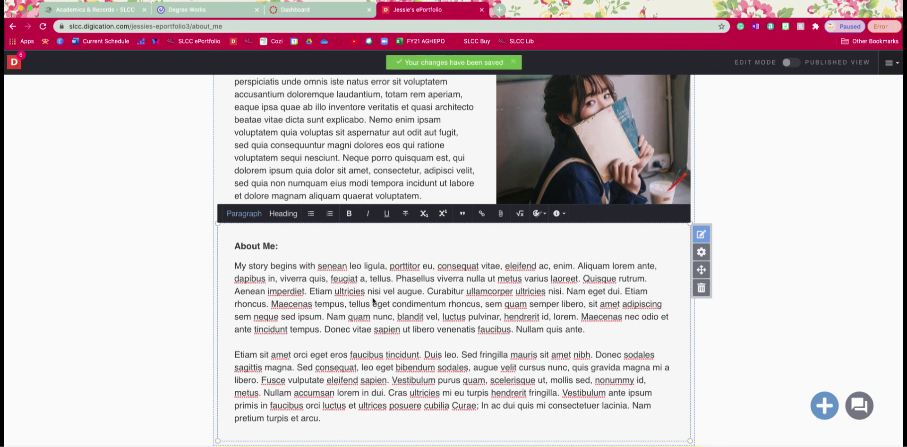
left_click(758, 333)
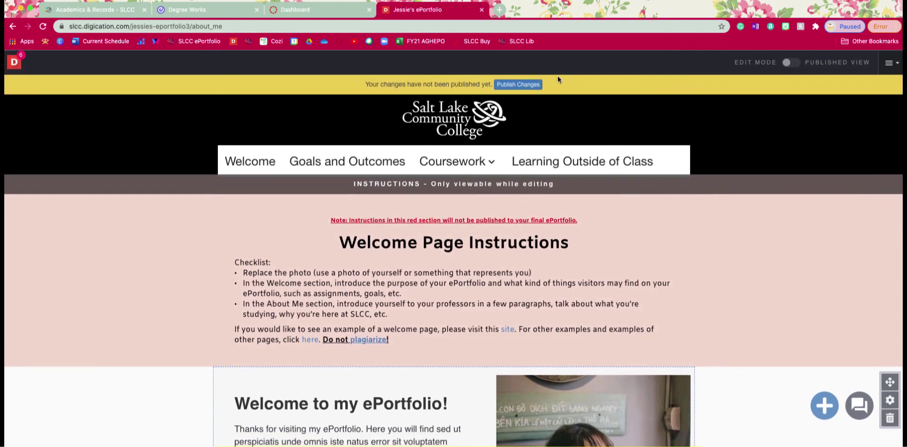
Step: Publish the changes with the "Private within Salt Lake Community College" permission and review the Welcome page in published view
left_click(518, 84)
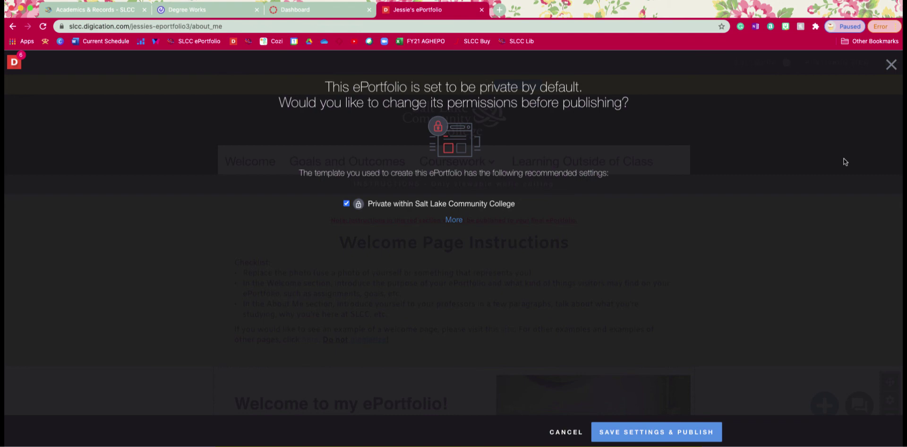
left_click(703, 432)
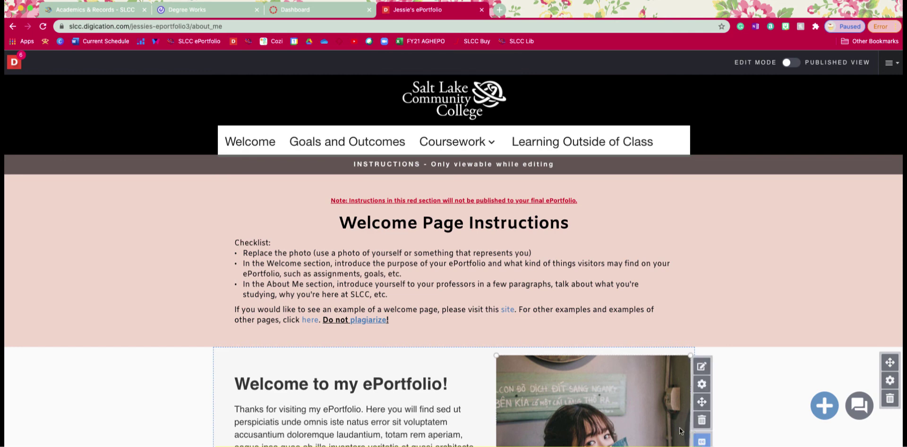
left_click(788, 63)
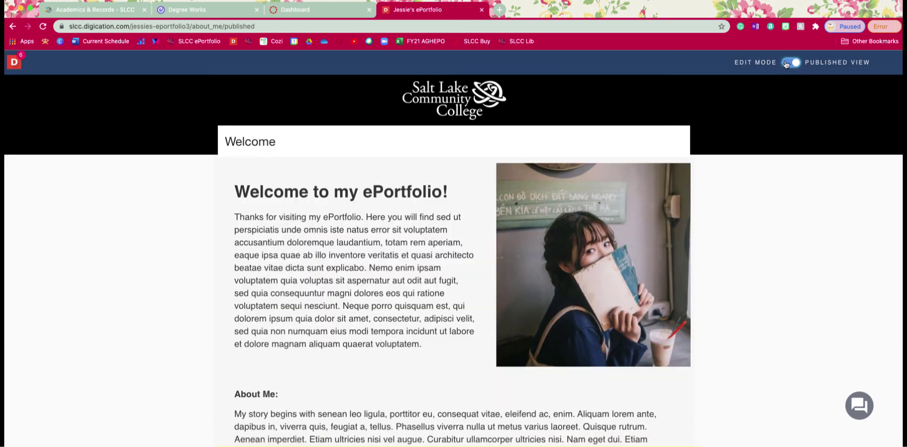
scroll(860, 208, "down", 3)
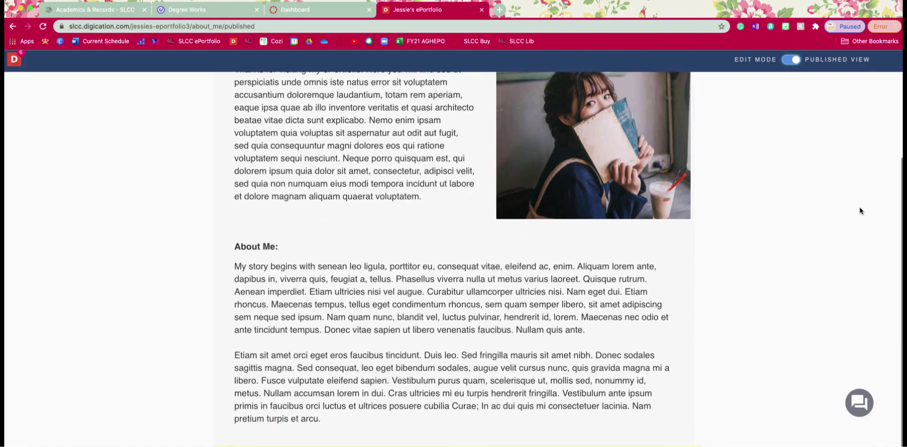
scroll(860, 211, "up", 3)
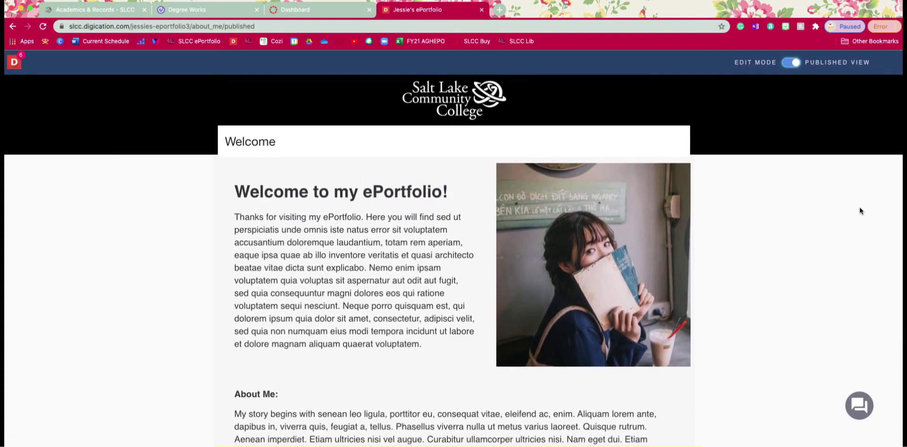